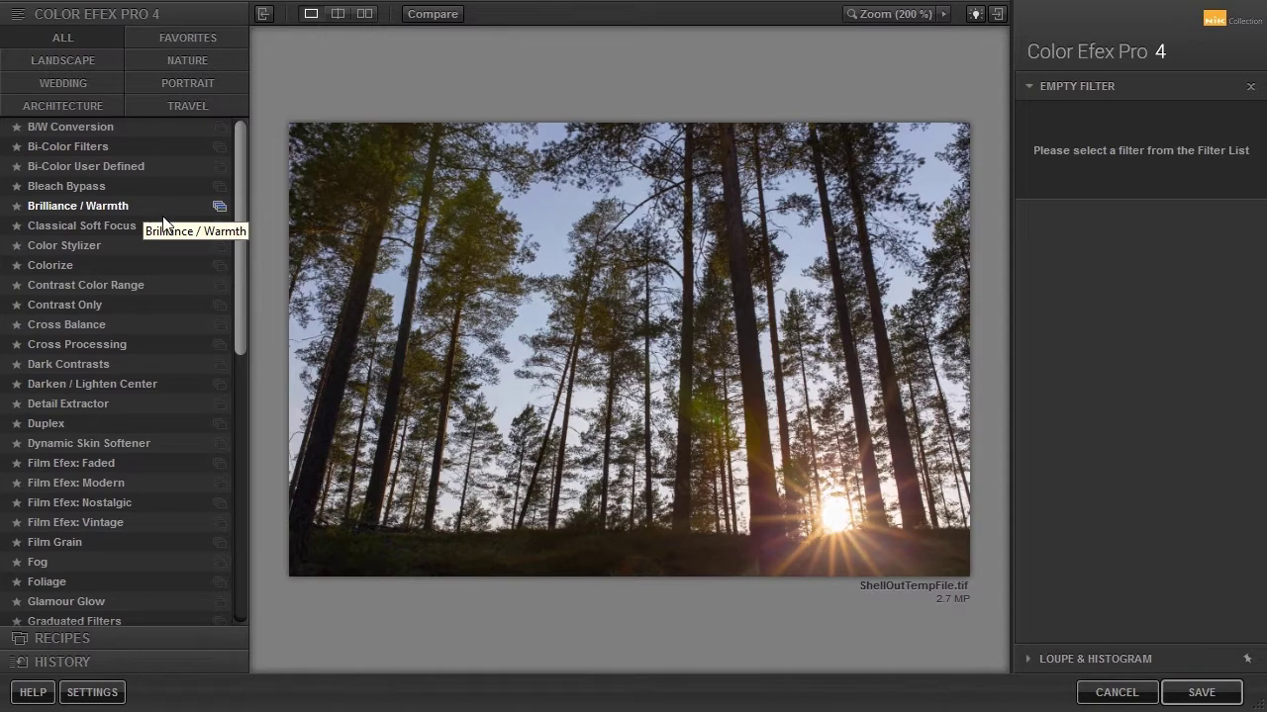
# Apply Sunlight to the forest photo with light strength 41%, brightness 48% and contrast 33%.
pyautogui.moveTo(243, 235); pyautogui.dragTo(244, 516)
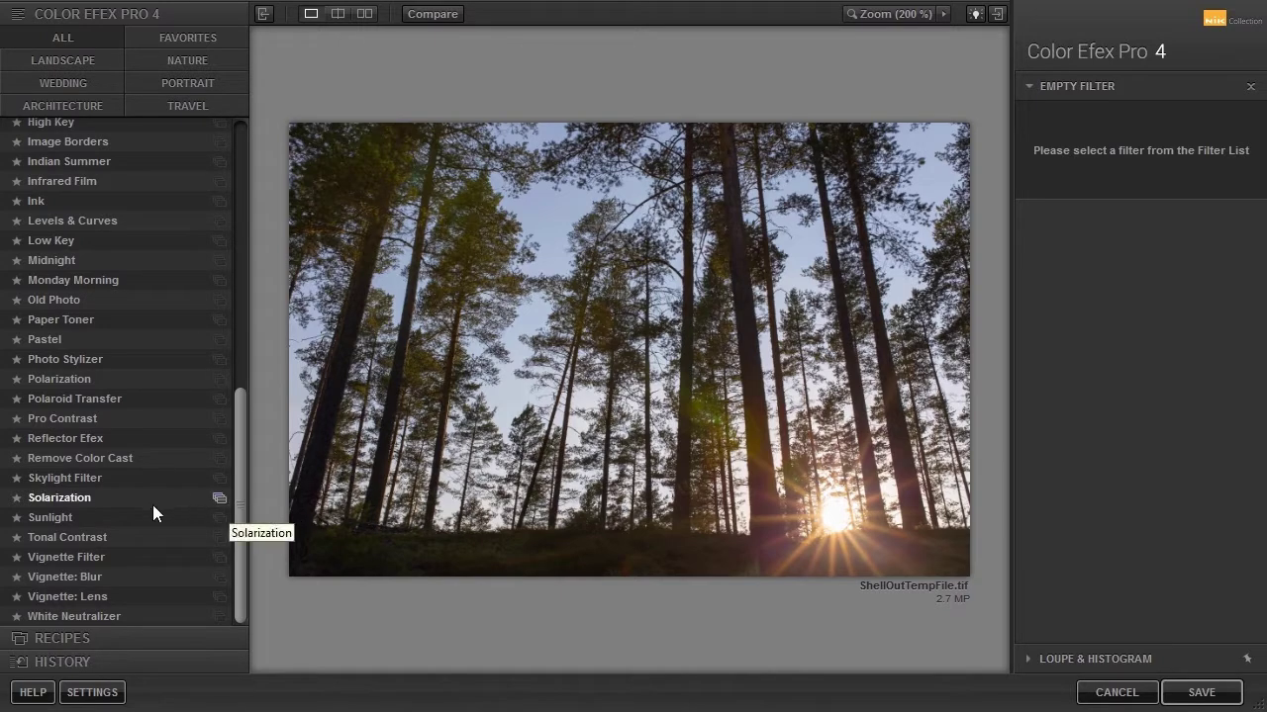
pyautogui.click(126, 518)
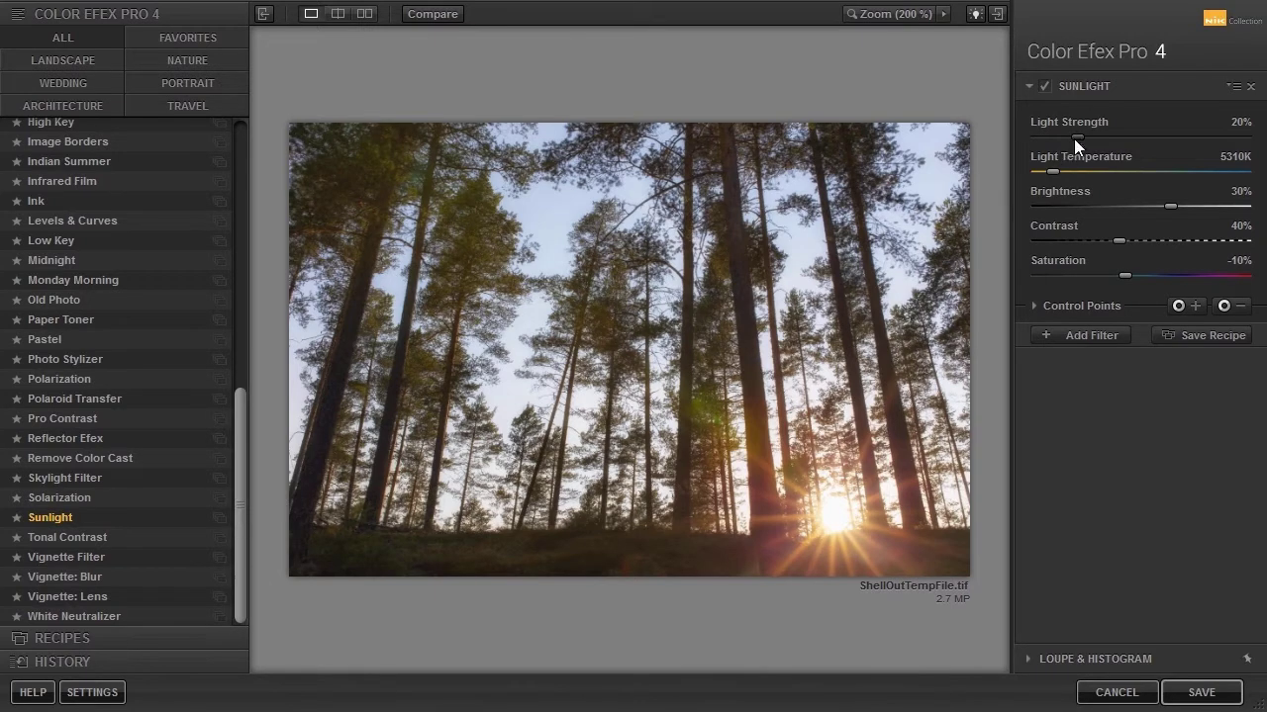
pyautogui.moveTo(1080, 137); pyautogui.dragTo(1047, 169)
pyautogui.moveTo(1168, 208); pyautogui.dragTo(1184, 205)
pyautogui.moveTo(1120, 238); pyautogui.dragTo(1159, 273)
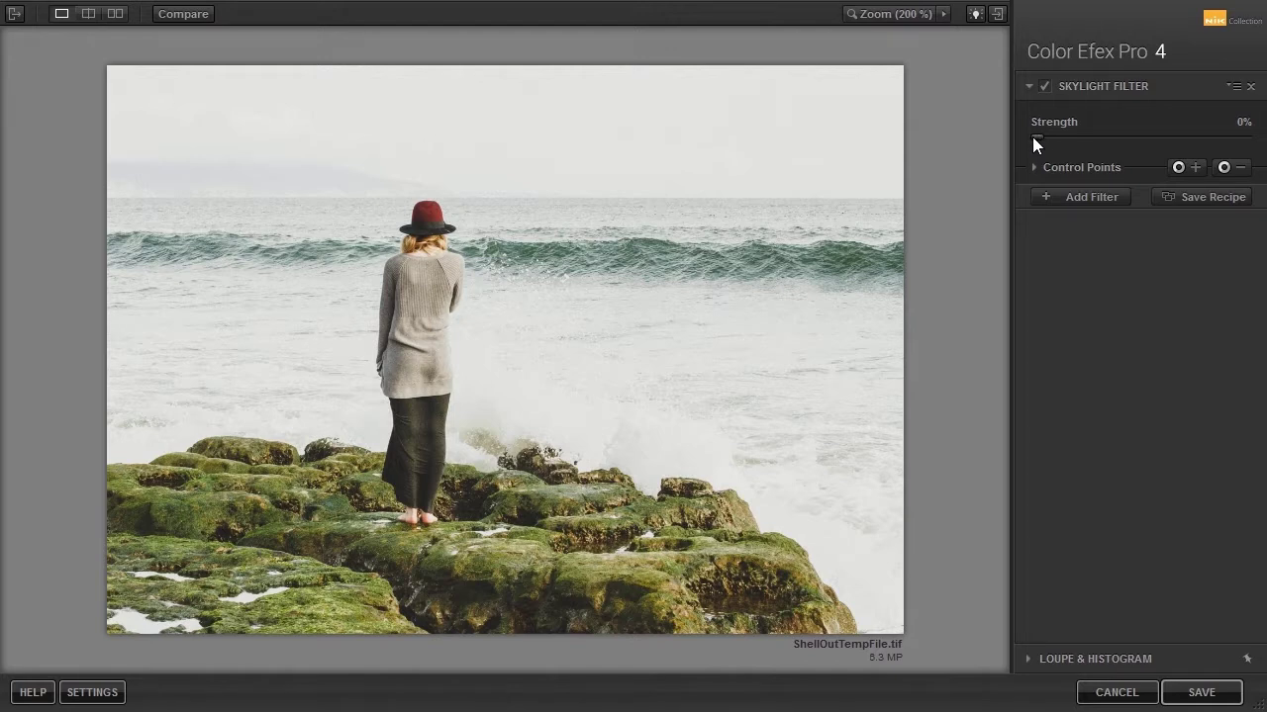
# Raise Skylight strength to 18%, then apply Foliage method 2 with enhancement lowered to 8%.
pyautogui.moveTo(1055, 140); pyautogui.dragTo(1077, 143)
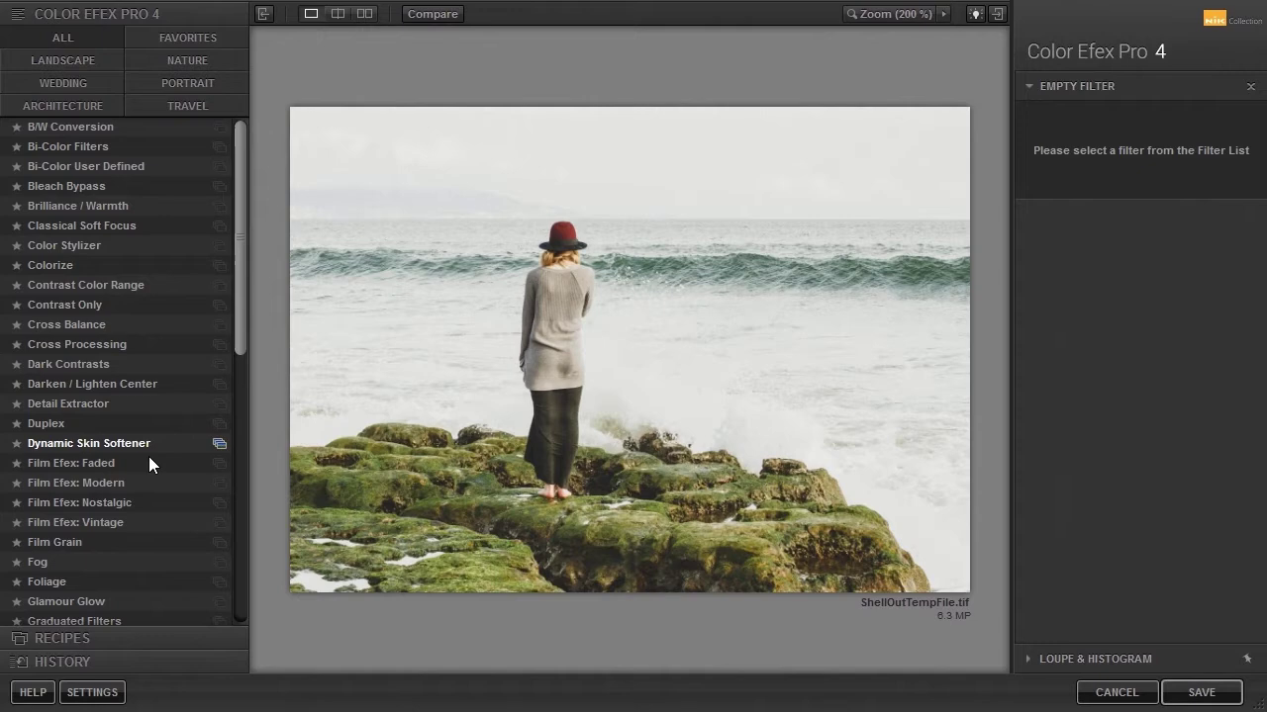
pyautogui.click(97, 585)
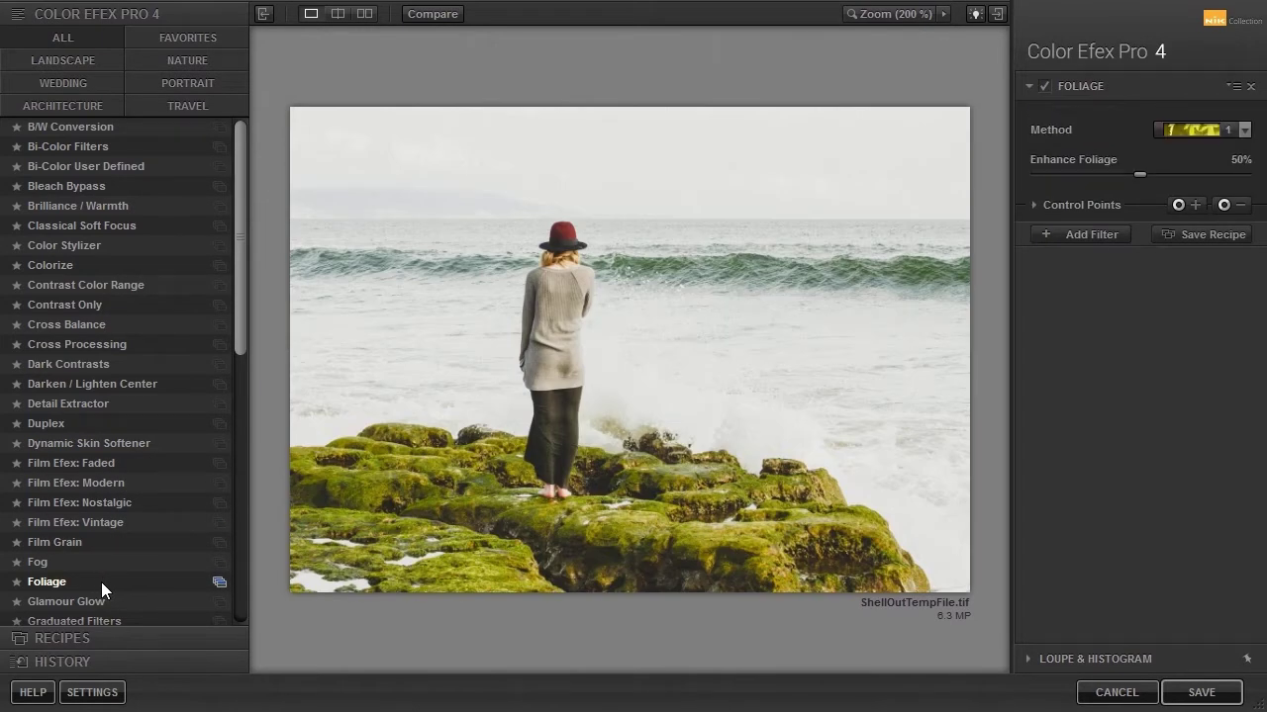
pyautogui.click(1215, 125)
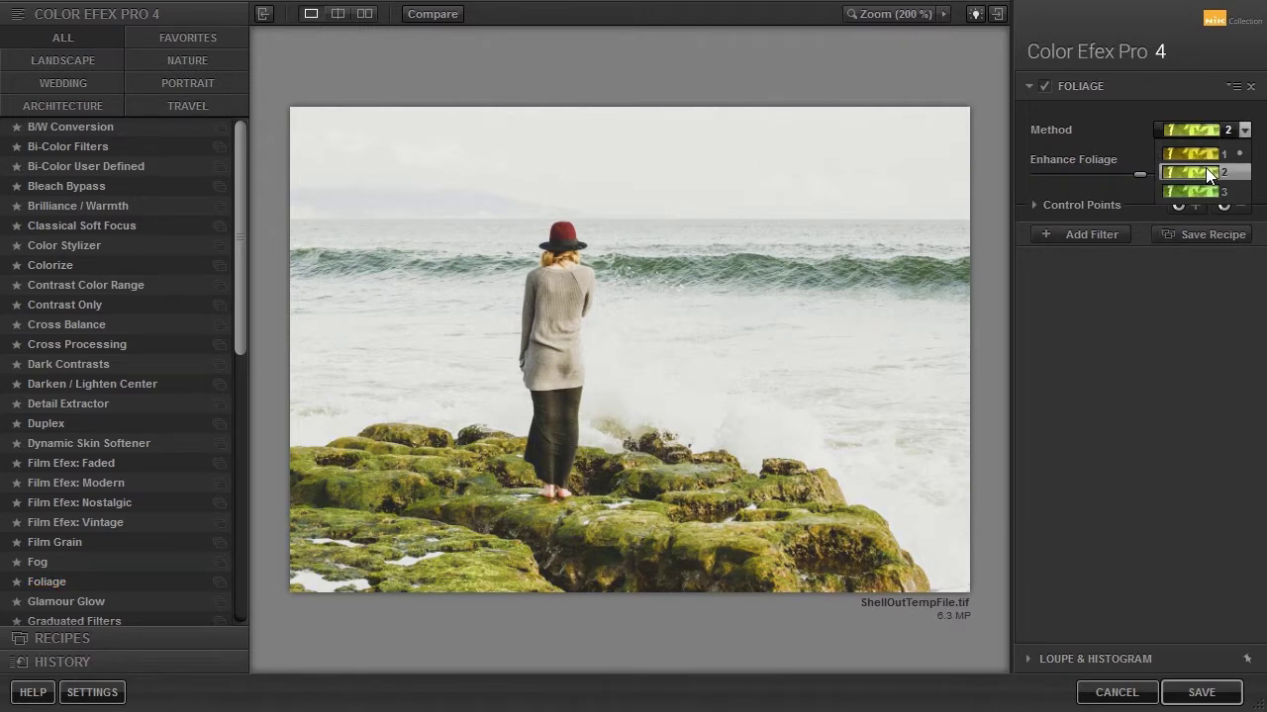
pyautogui.click(1205, 173)
pyautogui.moveTo(1141, 175)
pyautogui.mouseDown()
pyautogui.moveTo(1043, 174)
pyautogui.moveTo(1142, 175)
pyautogui.mouseUp()
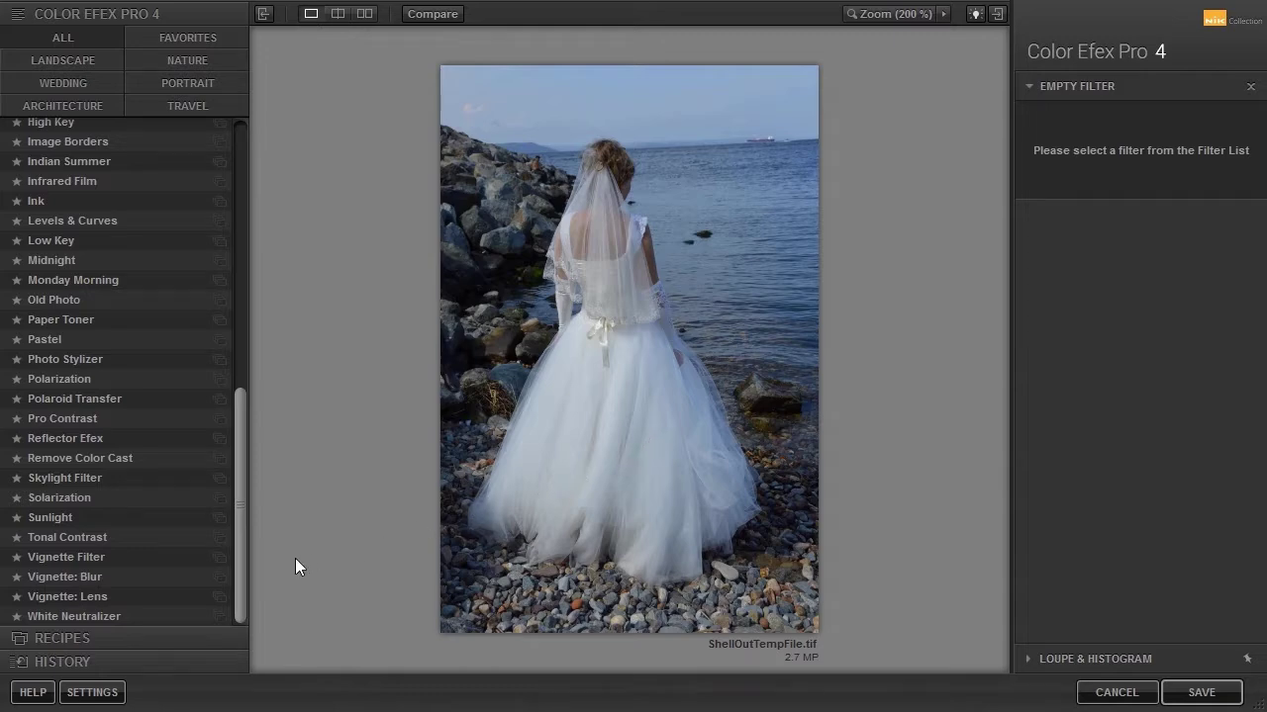
# Apply White Neutralizer using the white dress as the neutral colour, at 83% strength.
pyautogui.click(128, 617)
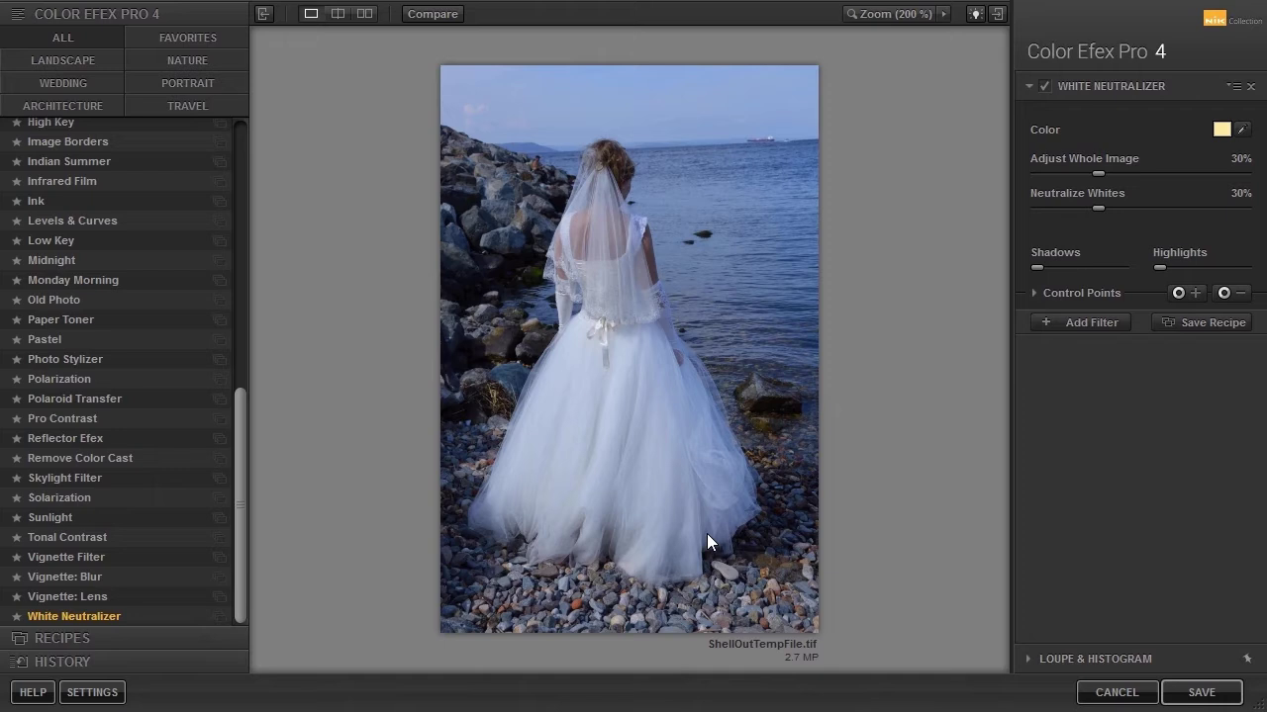
pyautogui.click(1242, 134)
pyautogui.click(619, 394)
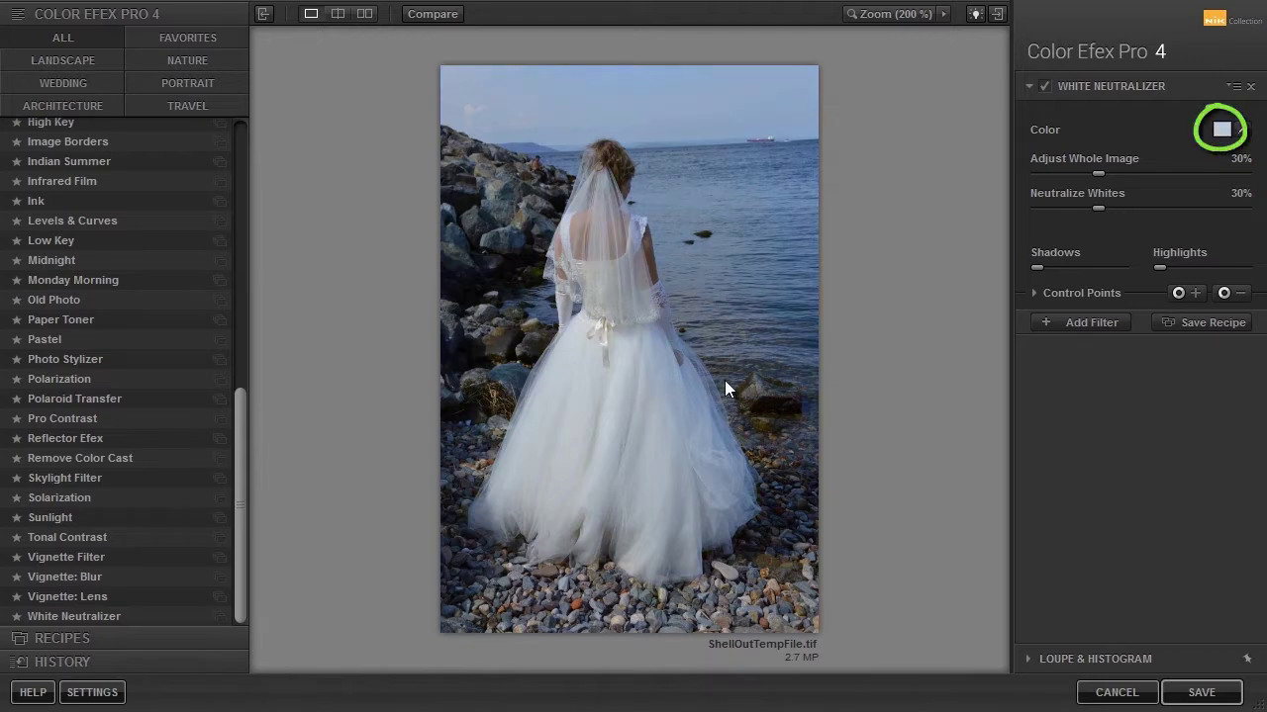
pyautogui.moveTo(1096, 174); pyautogui.dragTo(1230, 172)
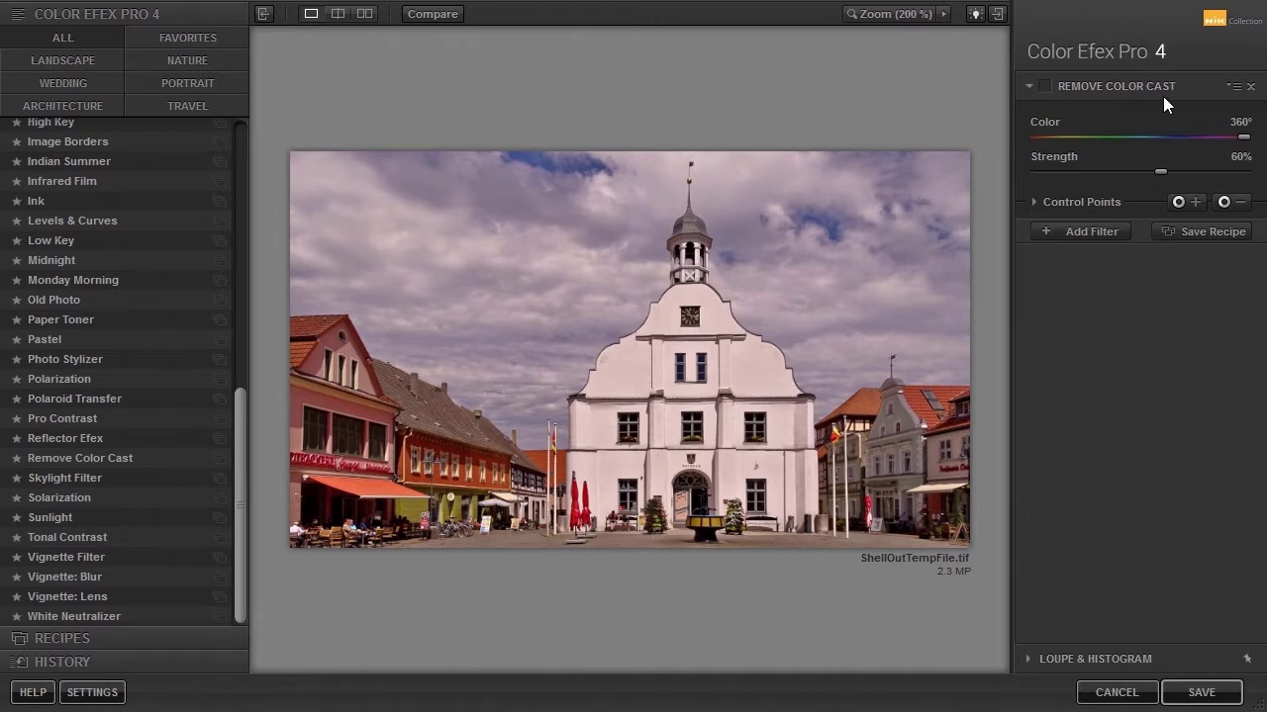
# Enable Remove Color Cast on the town square photo and move its Color from 360° to 157°.
pyautogui.click(1045, 87)
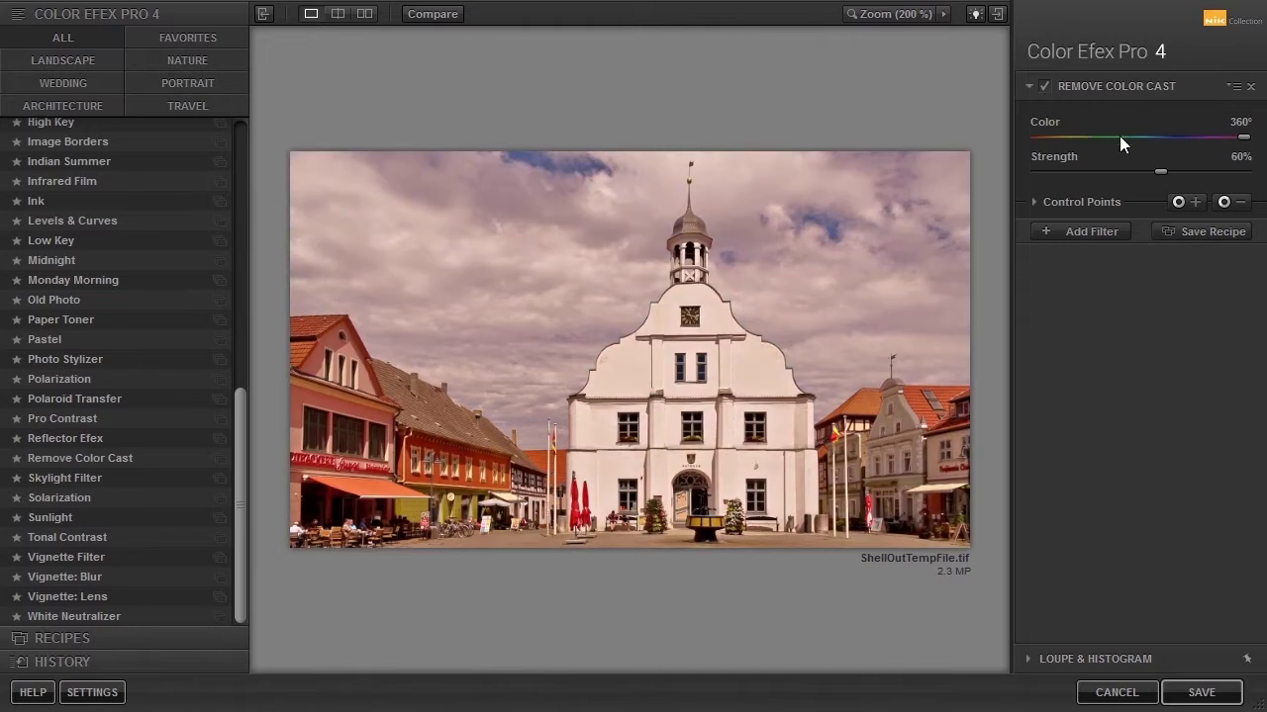
pyautogui.moveTo(1243, 142); pyautogui.dragTo(1034, 154)
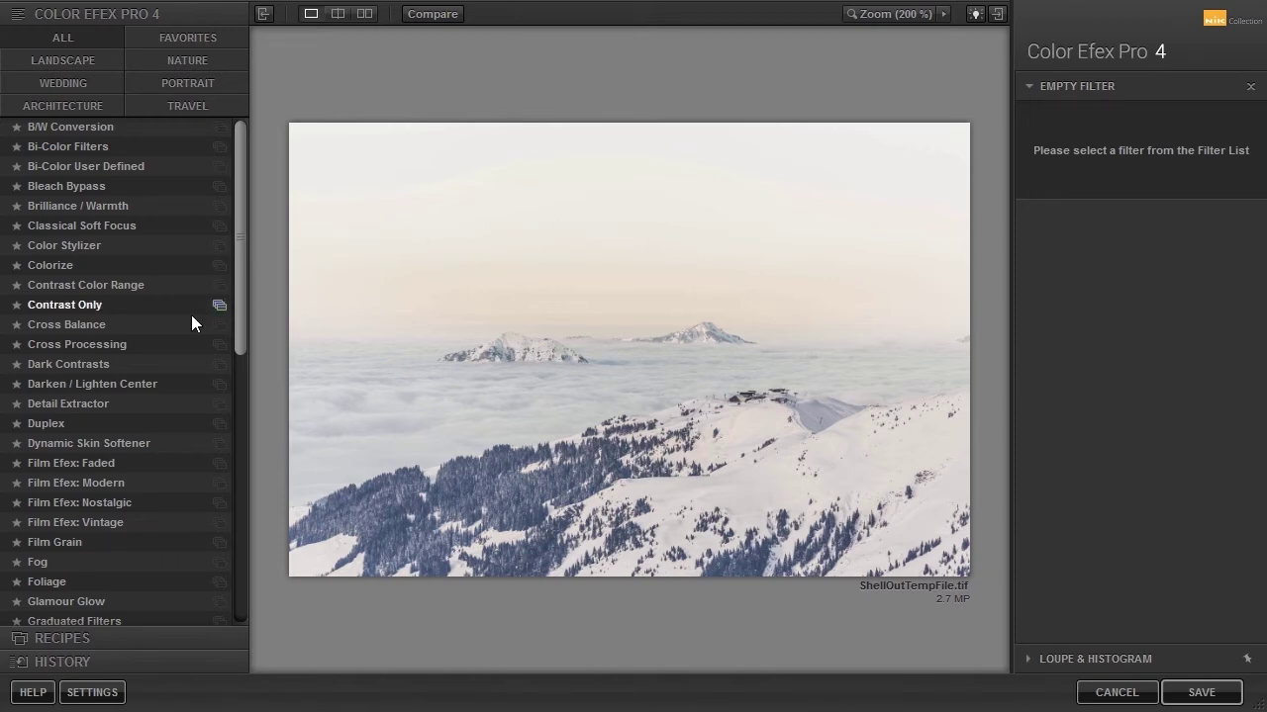
# Apply Dark Contrasts to the mountain photo with contrast 50% and brightness 20%.
pyautogui.click(123, 366)
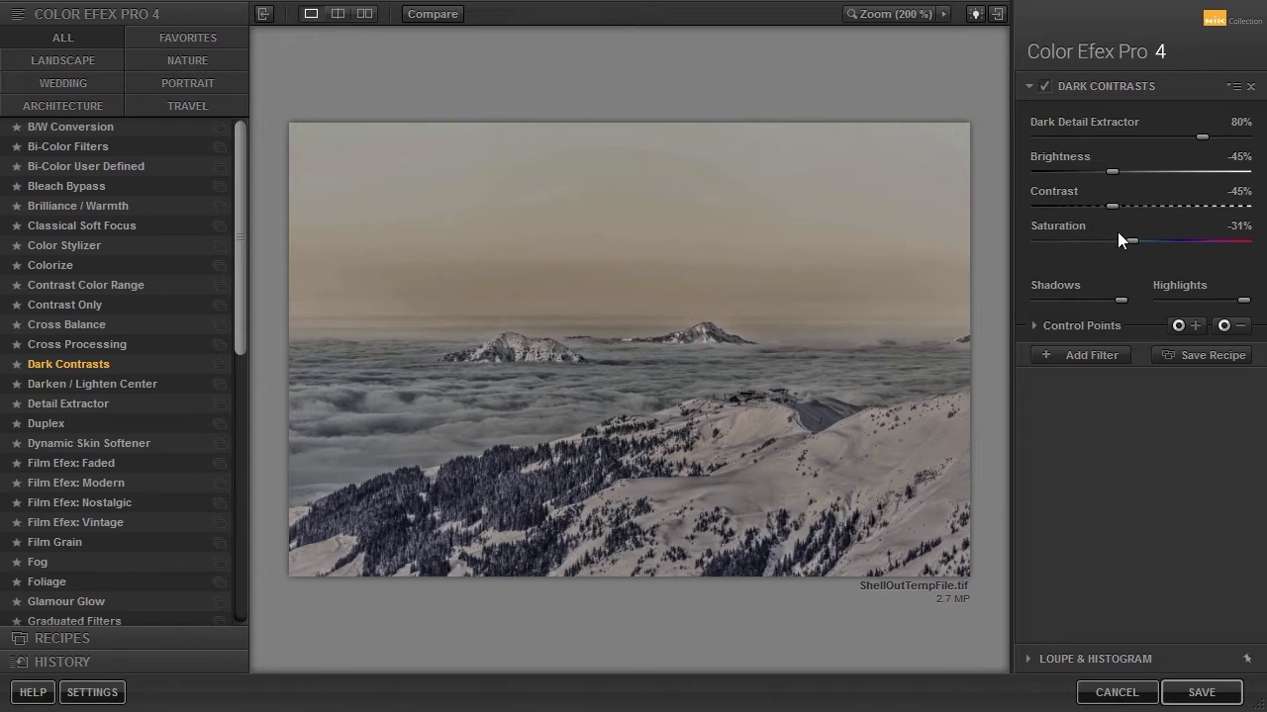
pyautogui.moveTo(1113, 206); pyautogui.dragTo(1255, 203)
pyautogui.moveTo(1116, 170); pyautogui.dragTo(1250, 142)
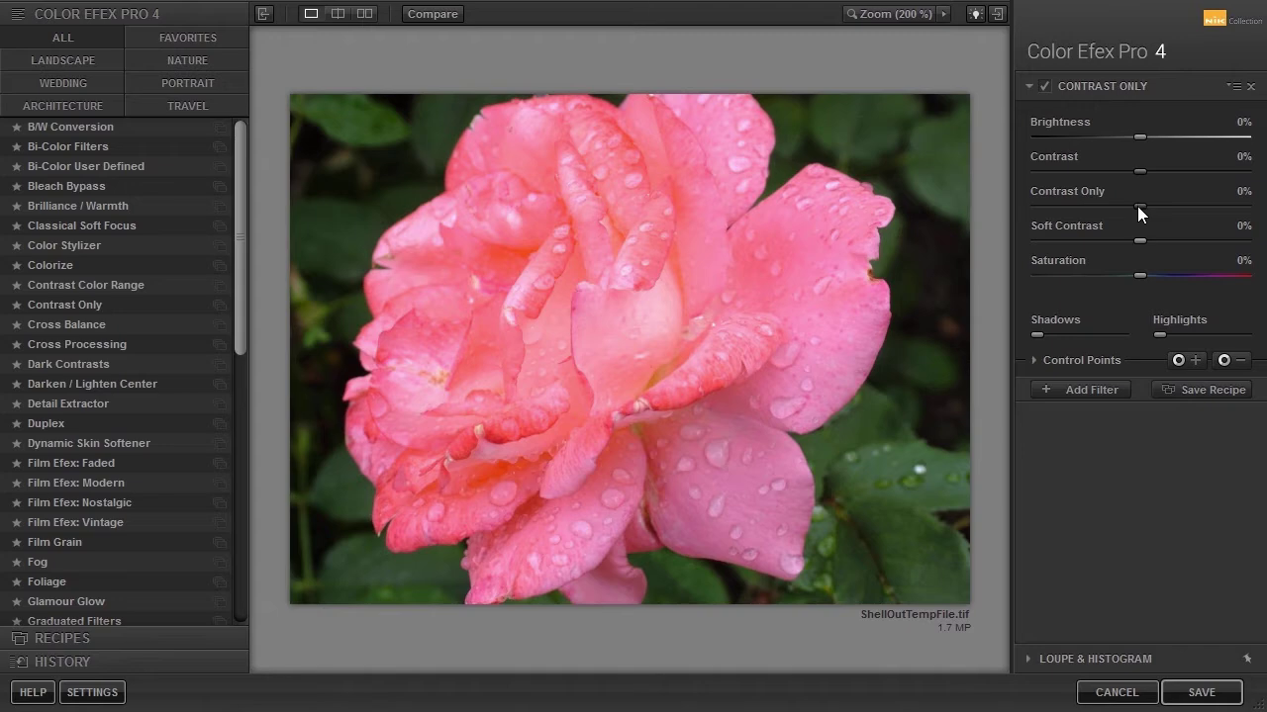
# On the rose, try and reset Contrast, raise Soft Contrast to 85%, then switch to Dark Contrasts.
pyautogui.moveTo(1139, 172); pyautogui.dragTo(1192, 171)
pyautogui.doubleClick(1201, 170)
pyautogui.moveTo(1141, 204); pyautogui.dragTo(1203, 238)
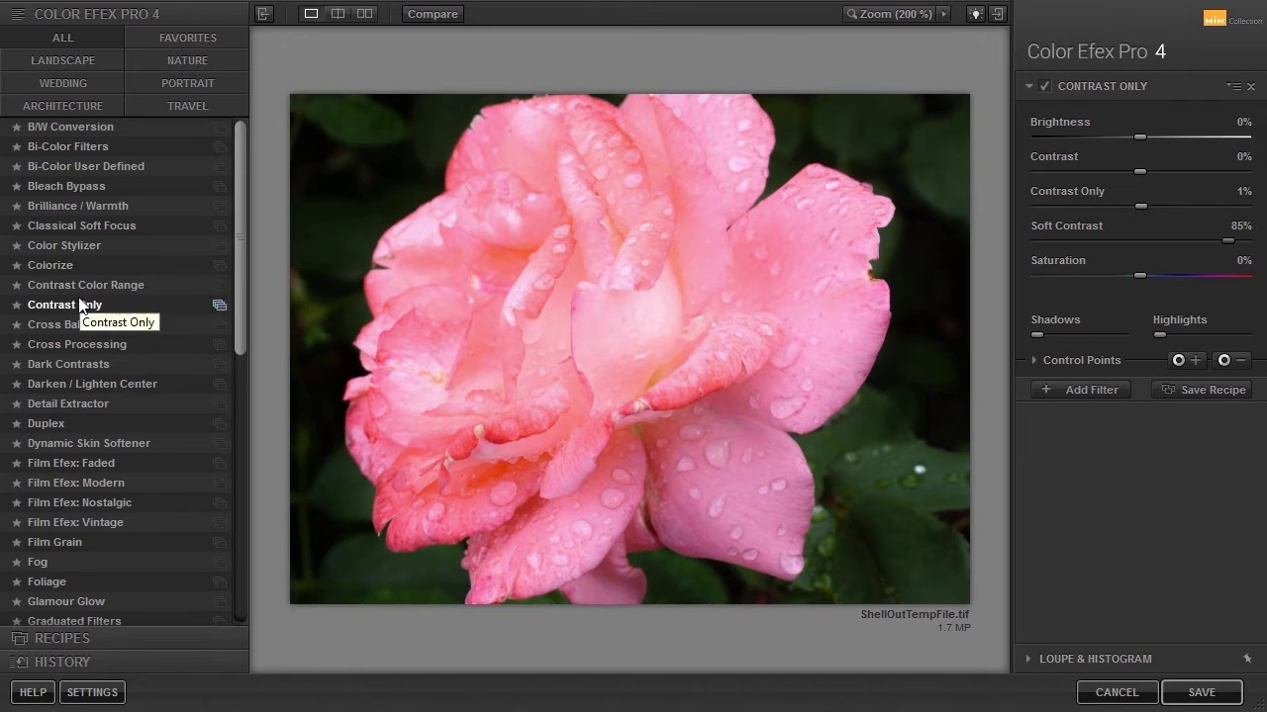
pyautogui.click(65, 367)
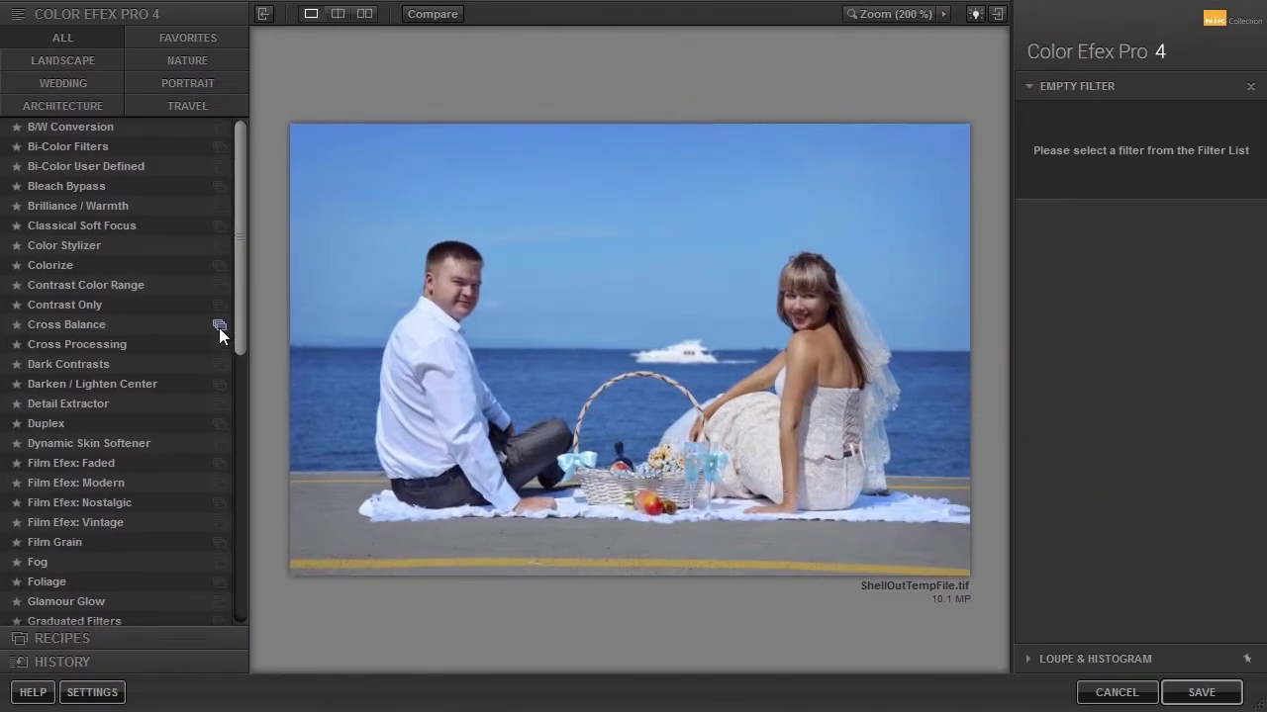
# Apply Contrast Color Range to the couple photo with its Color set to 57°.
pyautogui.click(154, 284)
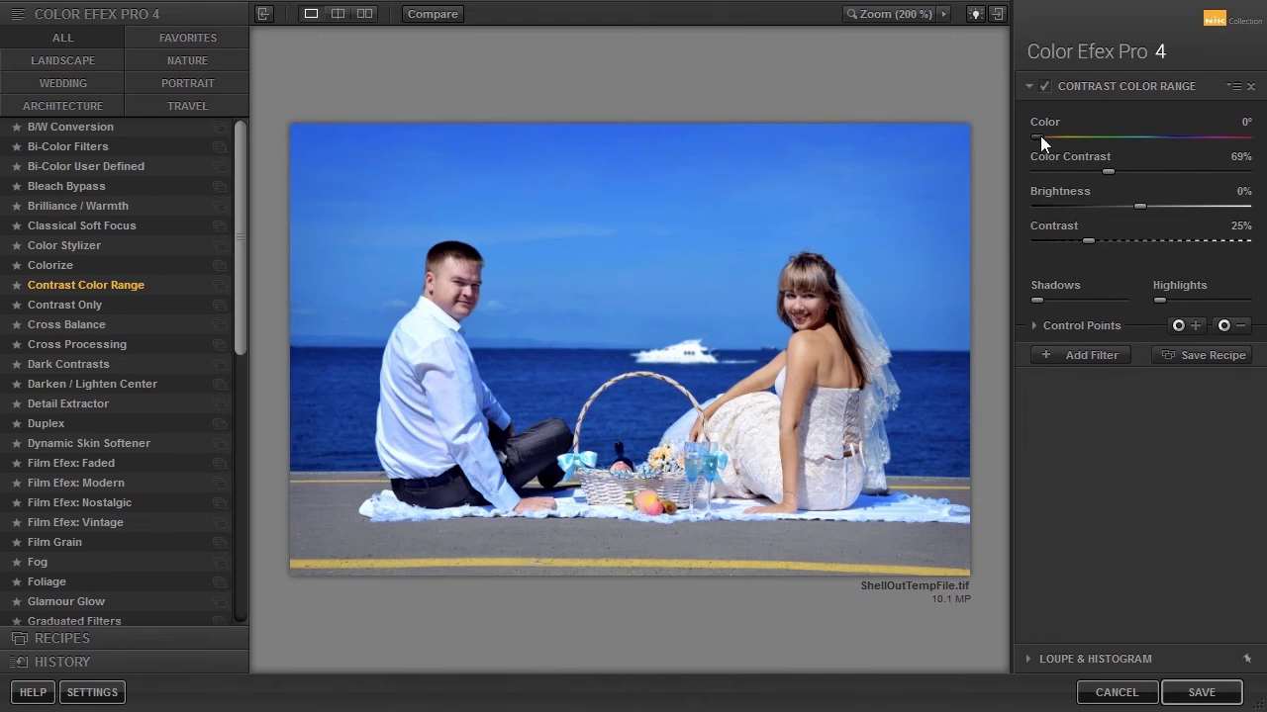
pyautogui.moveTo(1040, 136)
pyautogui.mouseDown()
pyautogui.moveTo(1251, 140)
pyautogui.moveTo(1073, 153)
pyautogui.mouseUp()
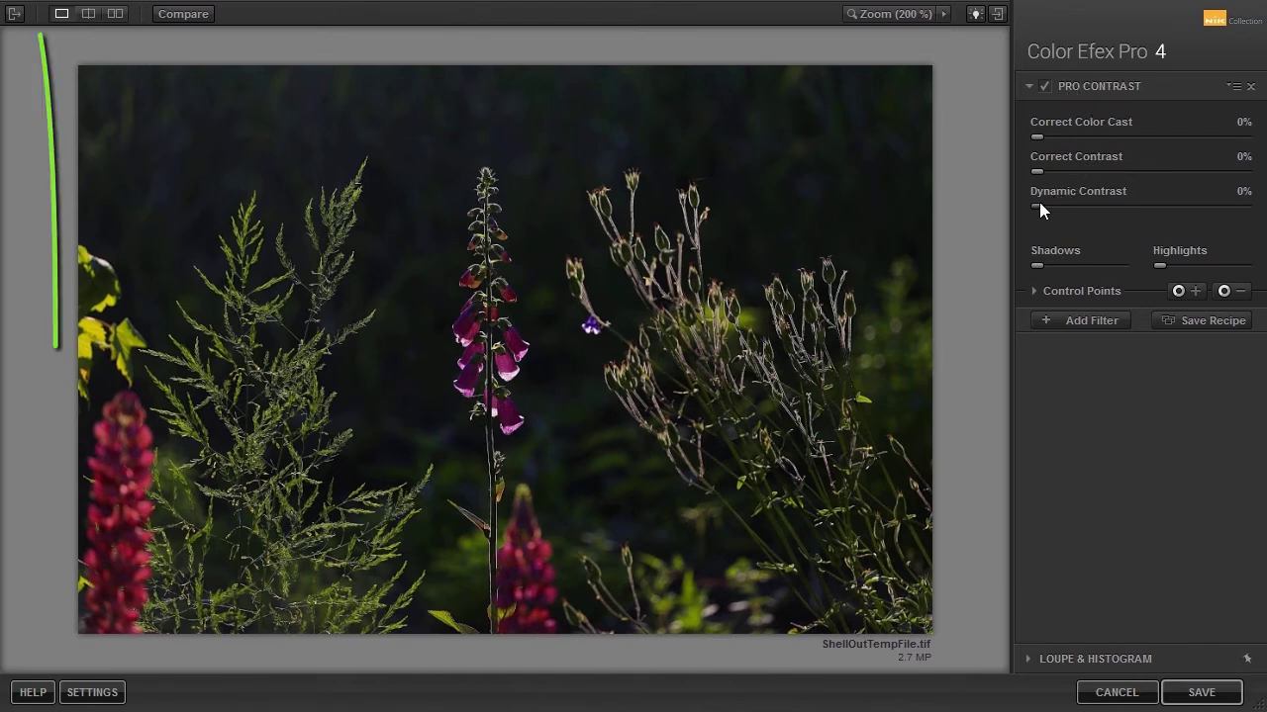
# Set Pro Contrast on the wildflower photo to Dynamic Contrast 100% and Correct Contrast 31%.
pyautogui.moveTo(1038, 205); pyautogui.dragTo(1250, 215)
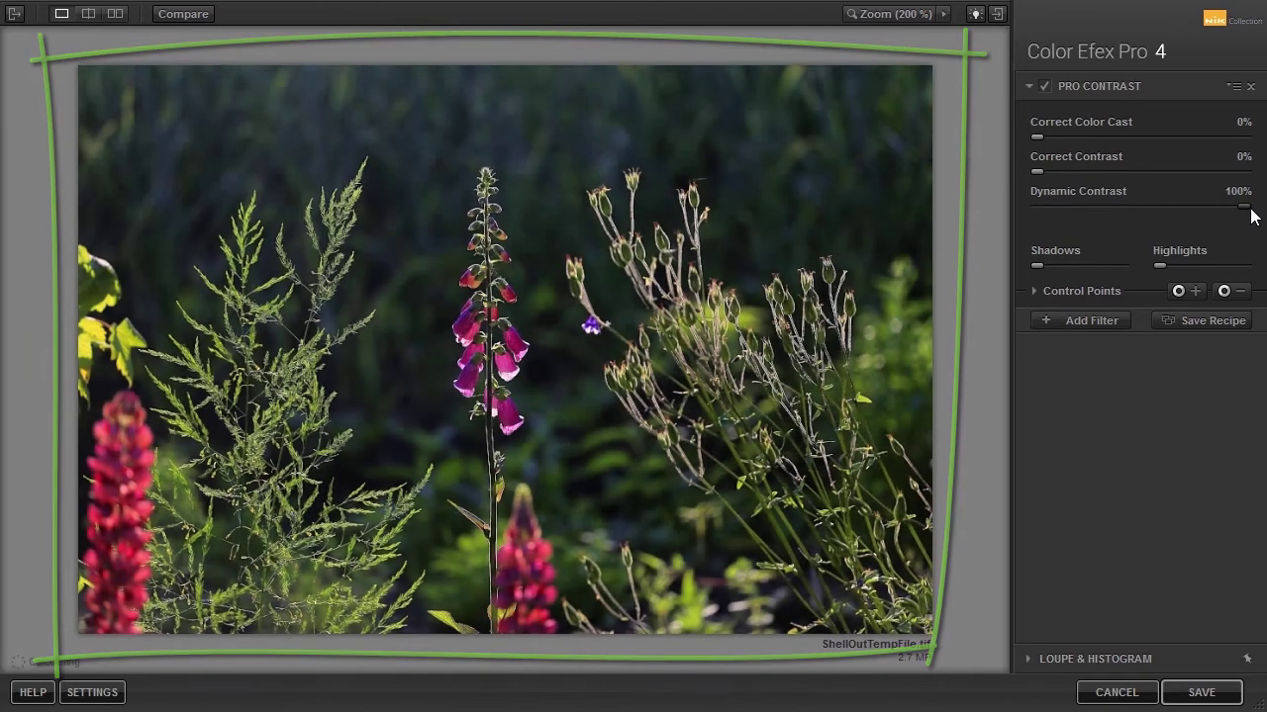
pyautogui.moveTo(1039, 171); pyautogui.dragTo(1100, 171)
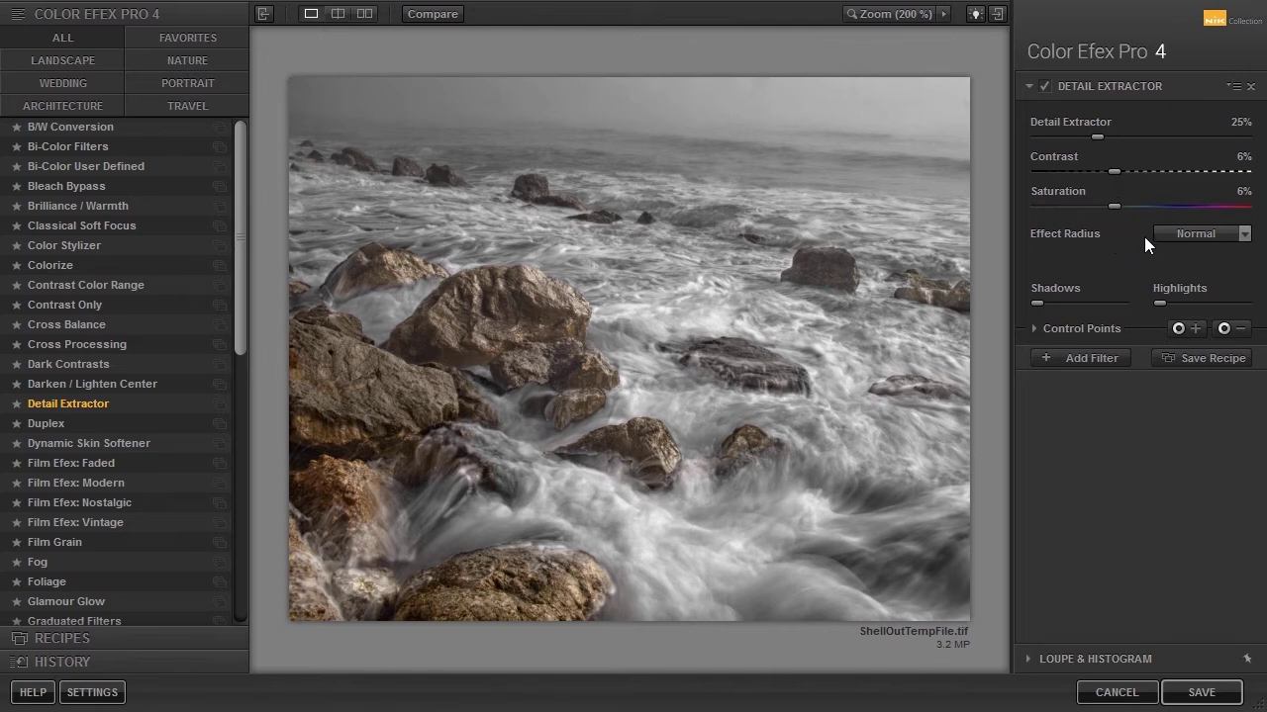
# Compare the Detail Extractor effect radius options on the surf photo, keeping Normal.
pyautogui.click(1225, 234)
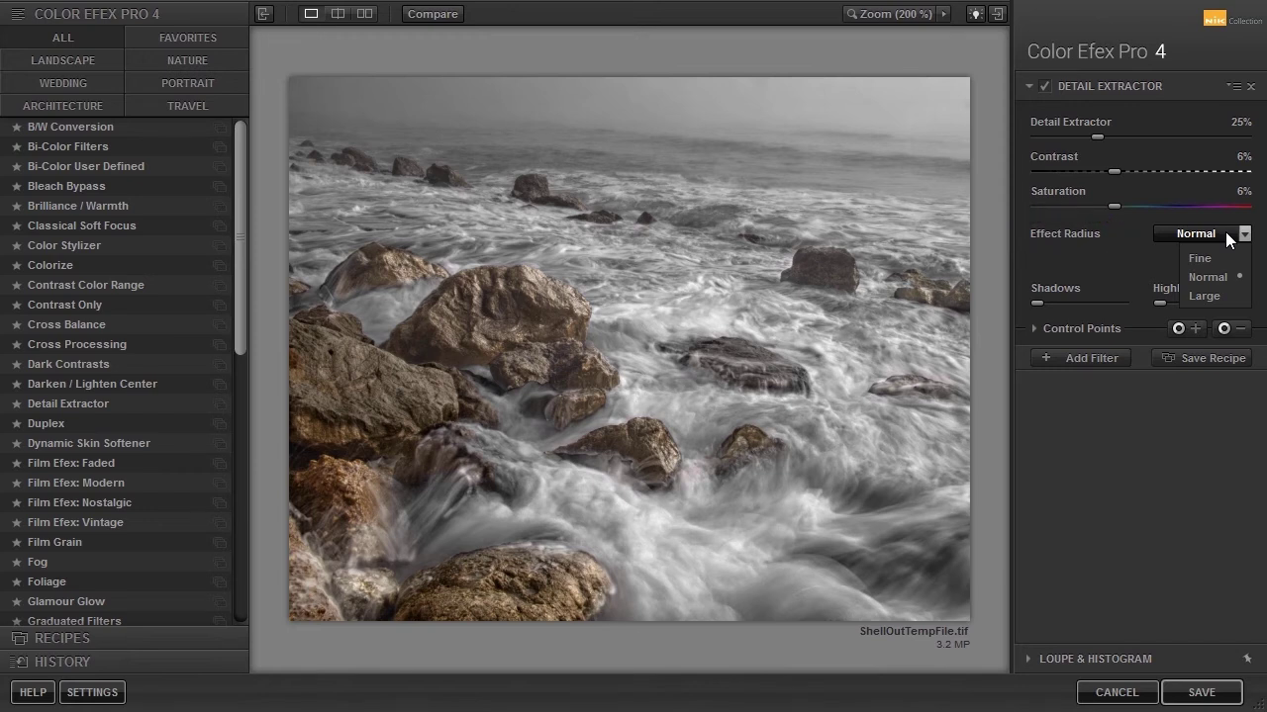
pyautogui.click(1214, 257)
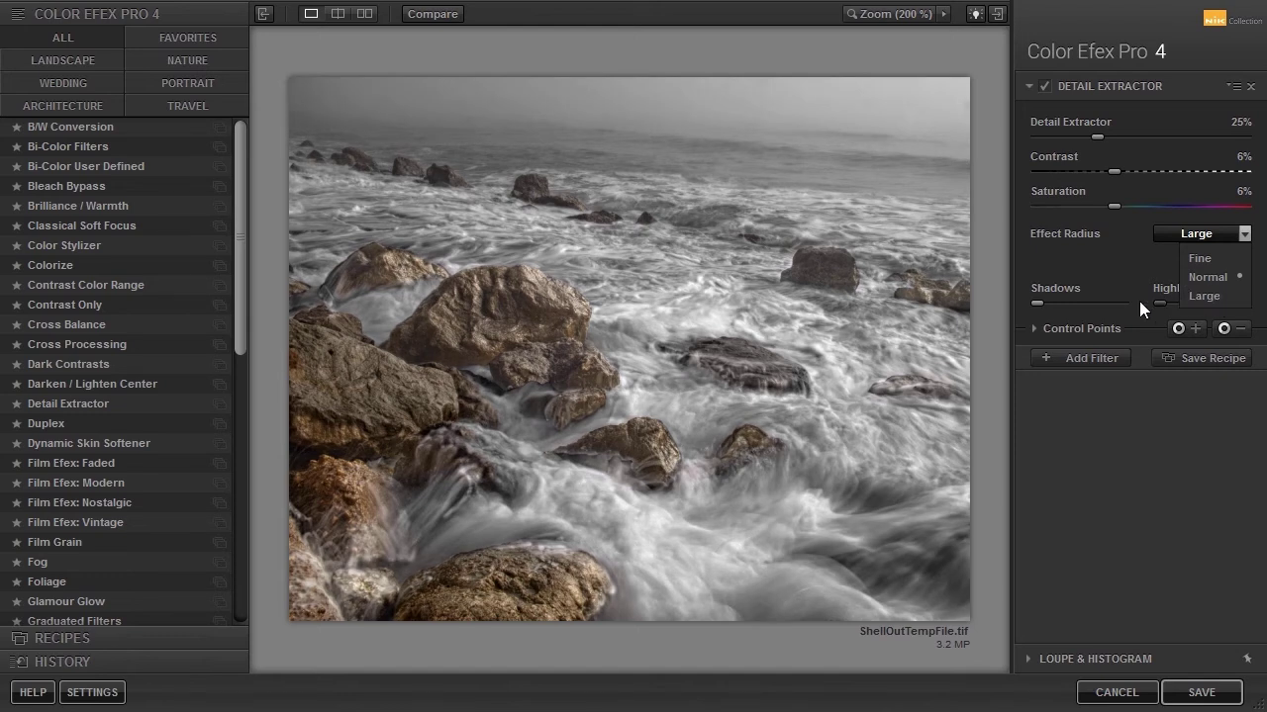
pyautogui.moveTo(246, 273); pyautogui.dragTo(147, 553)
# Apply Tonal Contrast with Highlights 100%, Midtones 85%, Shadows -12% and Standard contrast type.
pyautogui.click(97, 537)
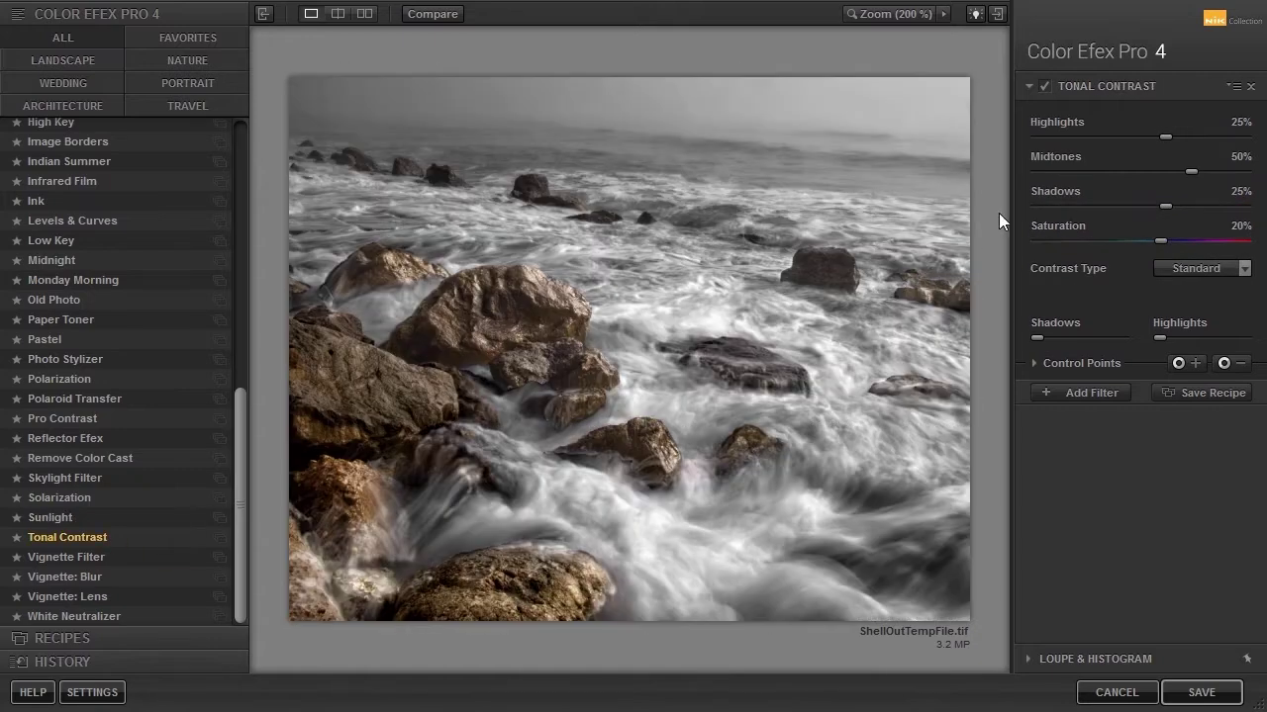
pyautogui.moveTo(1165, 134); pyautogui.dragTo(1248, 138)
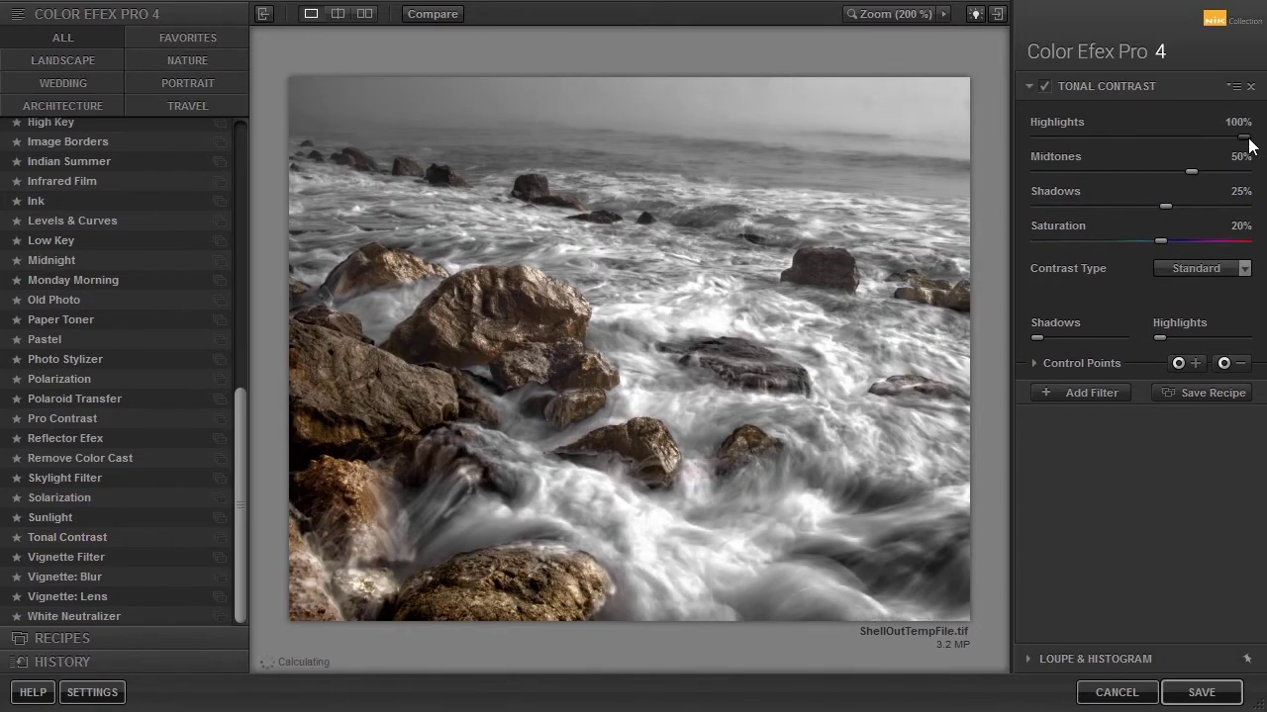
pyautogui.moveTo(1195, 172); pyautogui.dragTo(1227, 171)
pyautogui.moveTo(1165, 206); pyautogui.dragTo(1127, 216)
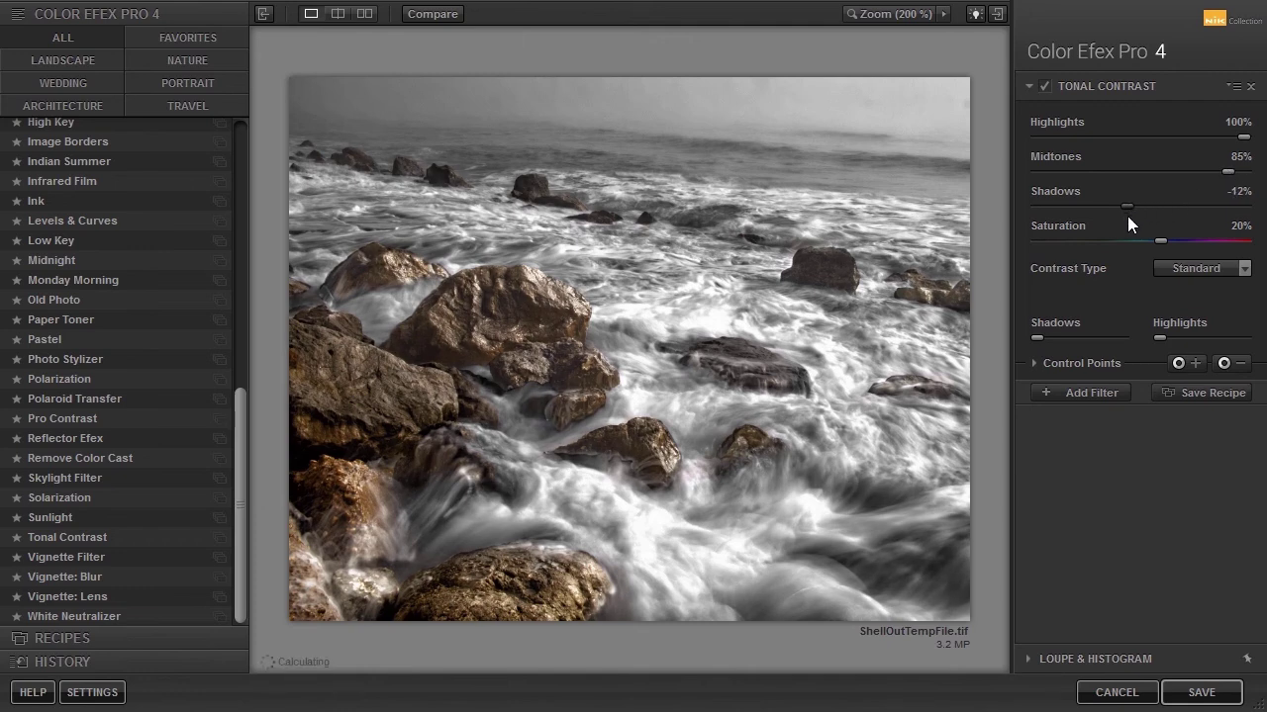
pyautogui.click(1219, 269)
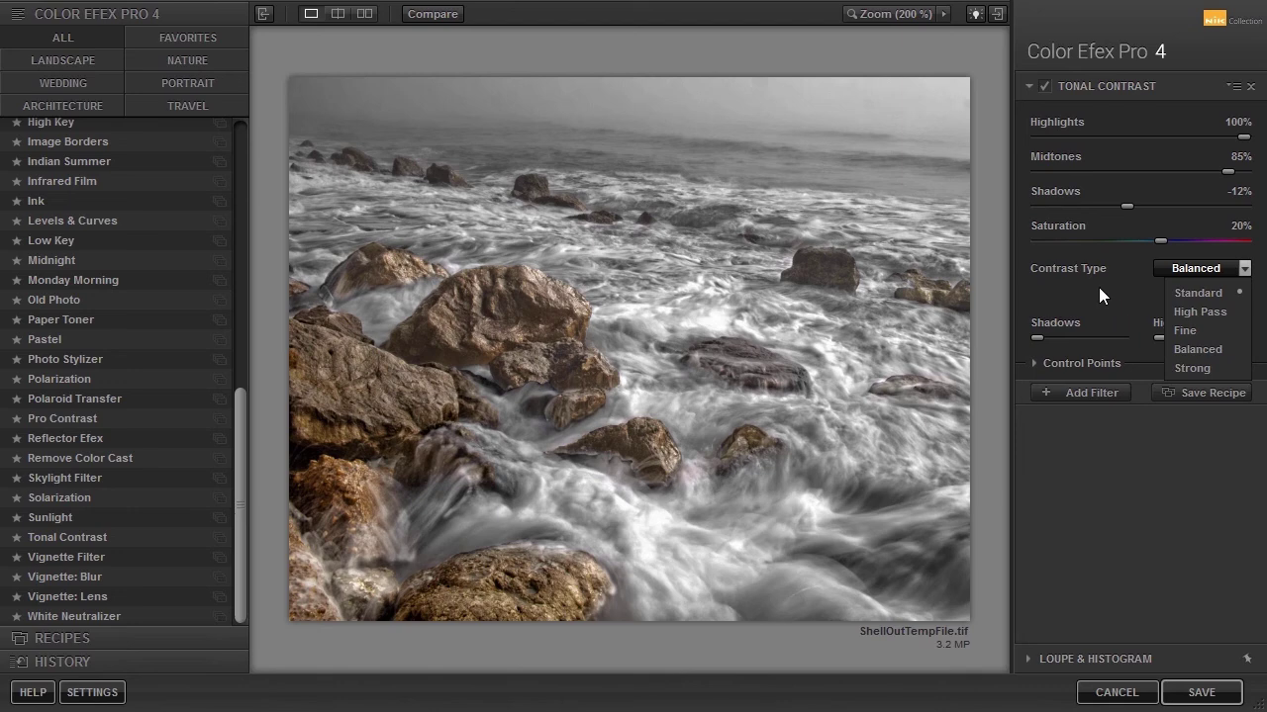
pyautogui.click(1099, 287)
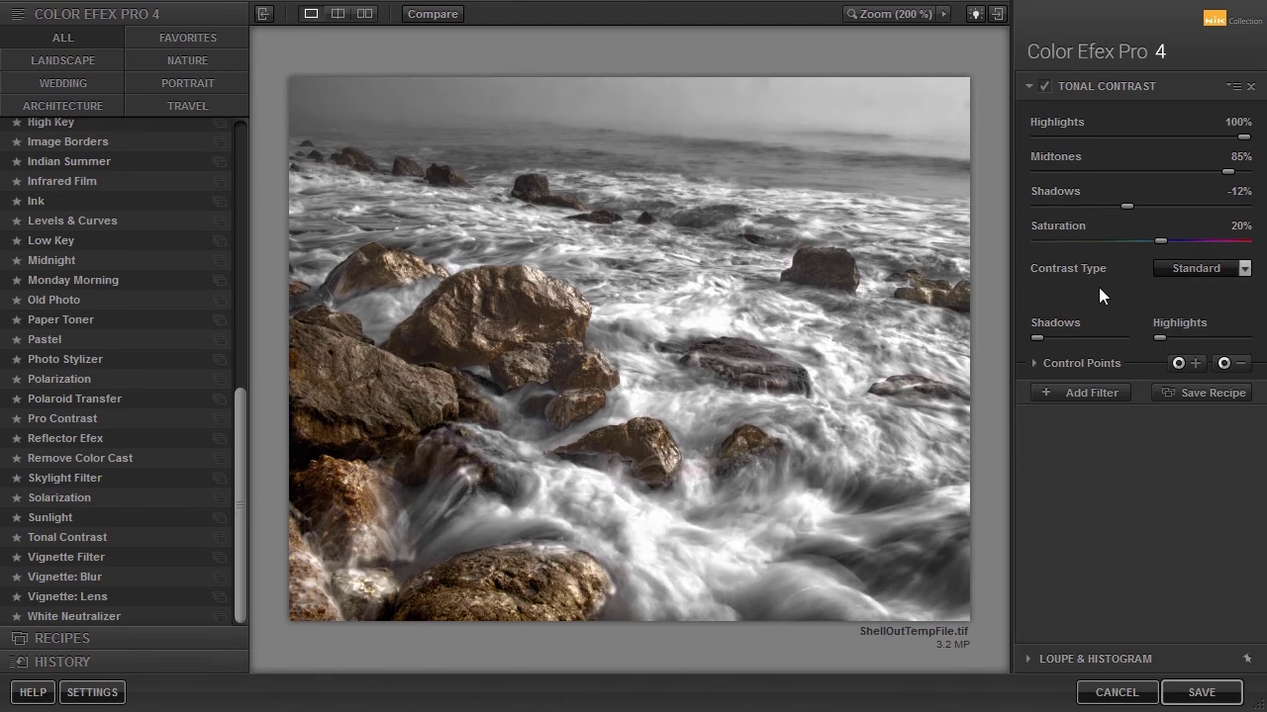